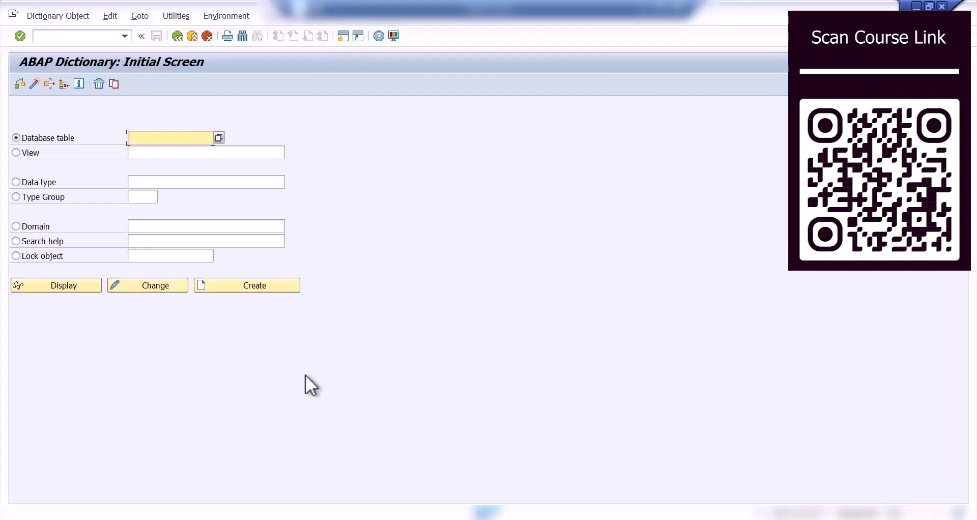
Step: Display the DD03L table definition from the field history and note its FIELDNAME field
{"action": "key", "text": "BackSpace"}
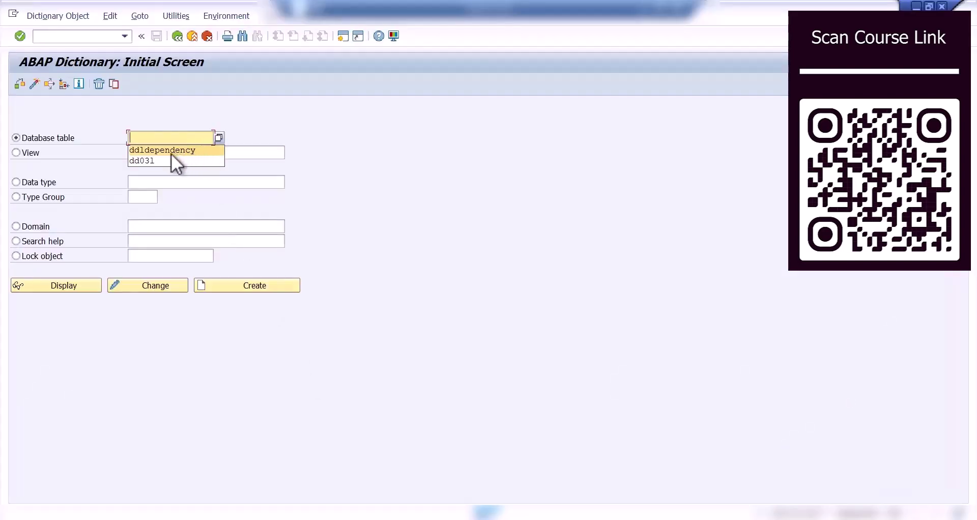
{"action": "left_click", "coordinate": [160, 160]}
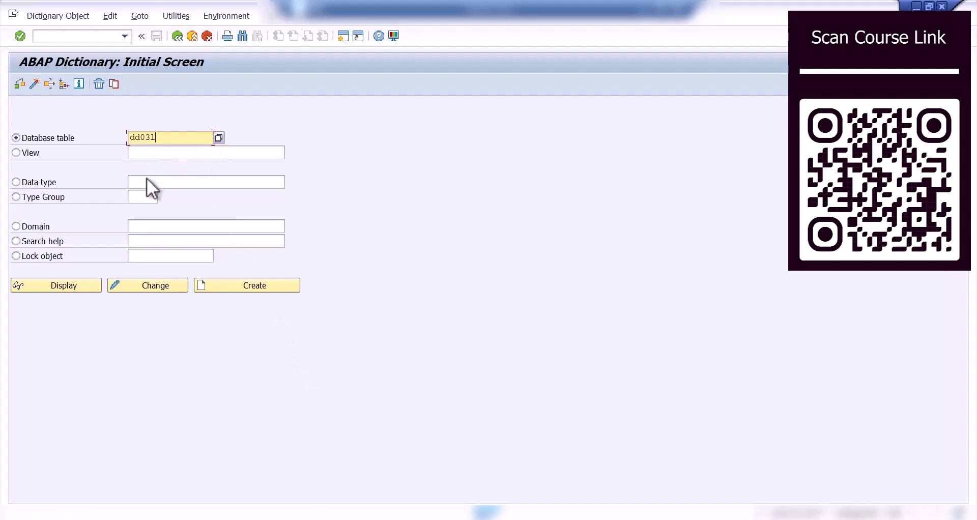
{"action": "left_click", "coordinate": [77, 288]}
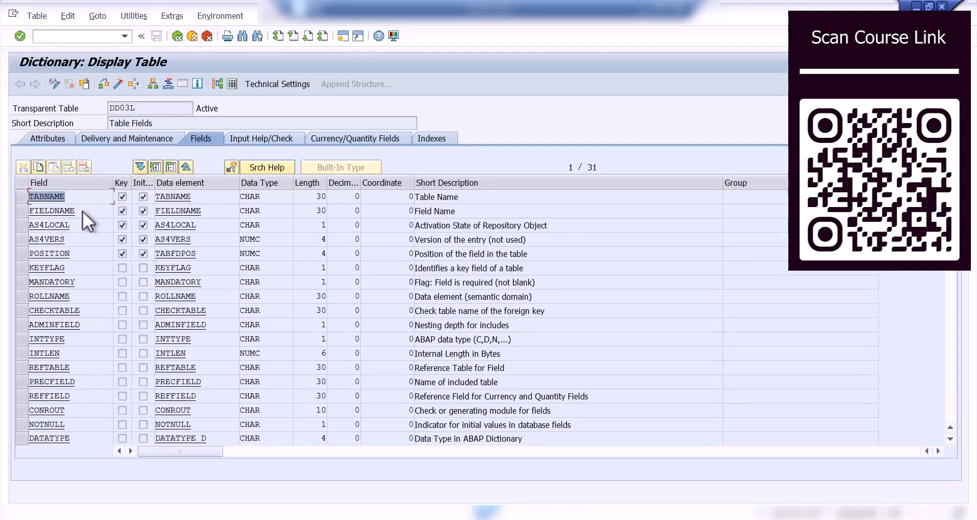
{"action": "left_click", "coordinate": [64, 211]}
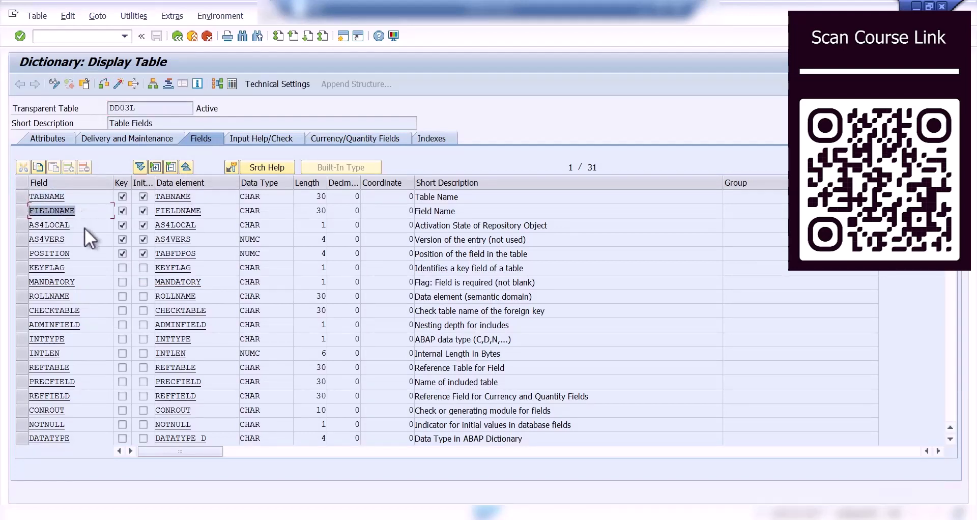
Step: Display table DDLDEPENDENCY and highlight its DDL source name and dictionary object descriptions
{"action": "left_click", "coordinate": [174, 35]}
{"action": "key", "text": "BackSpace"}
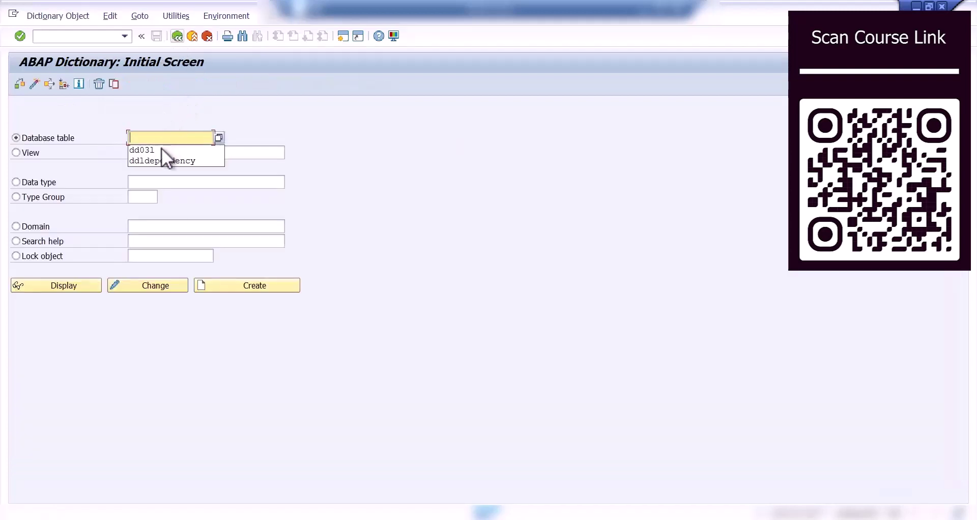
{"action": "left_click", "coordinate": [161, 163]}
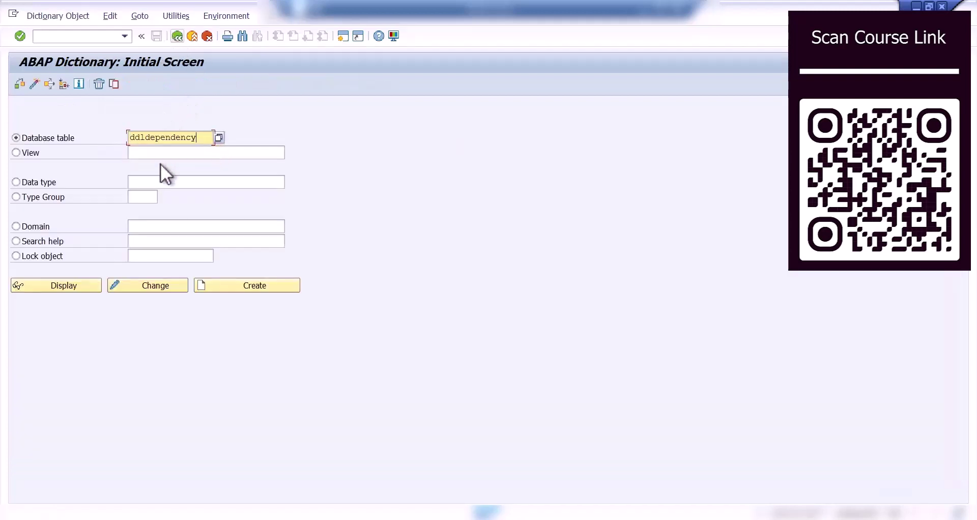
{"action": "left_click", "coordinate": [72, 290]}
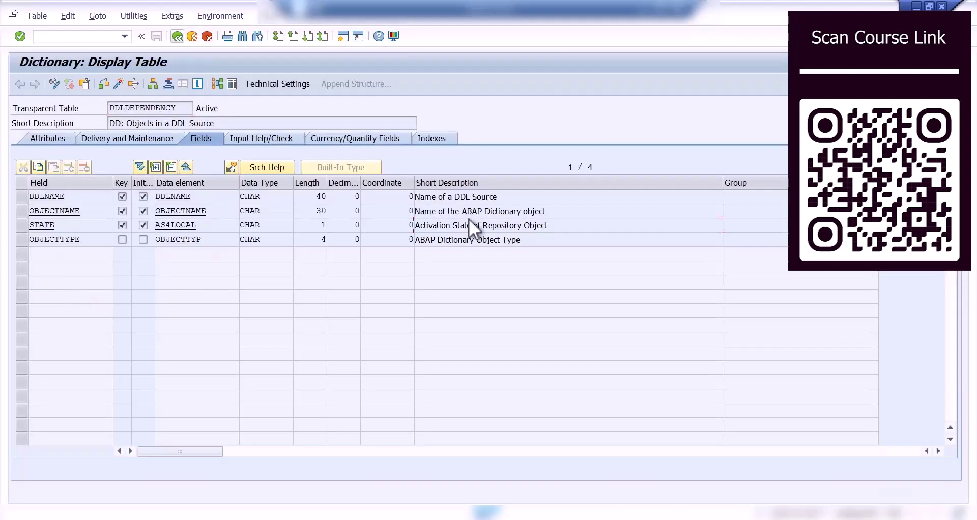
{"action": "left_click_drag", "start_coordinate": [501, 197], "coordinate": [407, 196]}
{"action": "left_click_drag", "start_coordinate": [461, 211], "coordinate": [538, 211]}
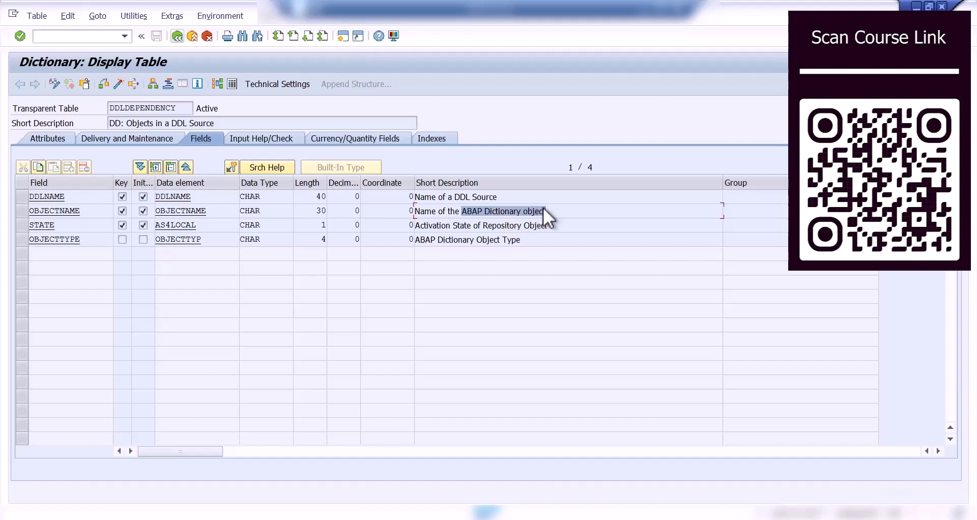
Step: In a new session, start creating QuickView Z_FIND_CDS in the QuickViewer
{"action": "left_click", "coordinate": [342, 40]}
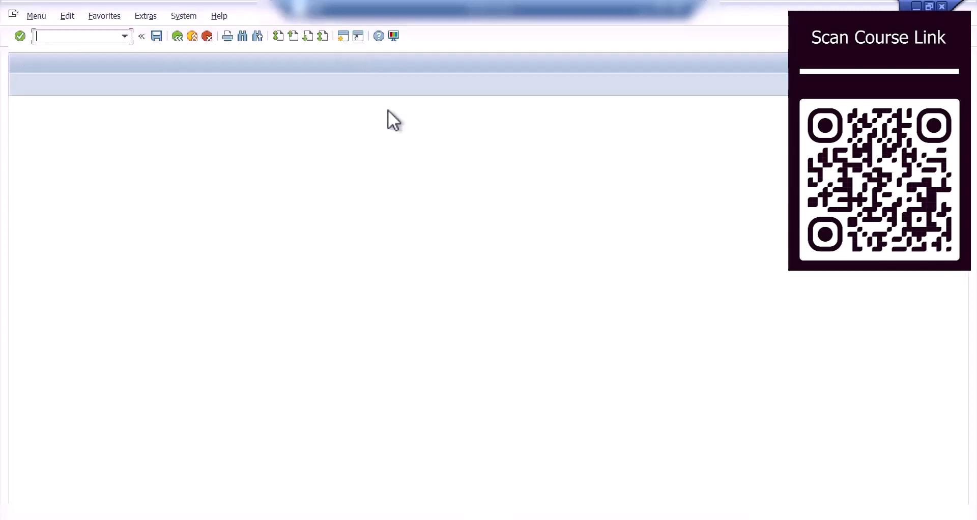
{"action": "type", "text": "se1"}
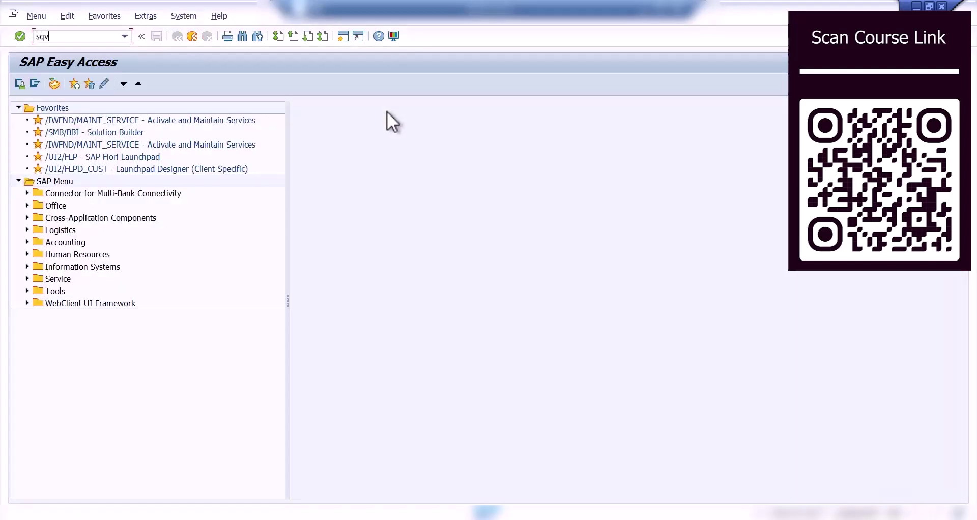
{"action": "type", "text": "6"}
{"action": "key", "text": "Return"}
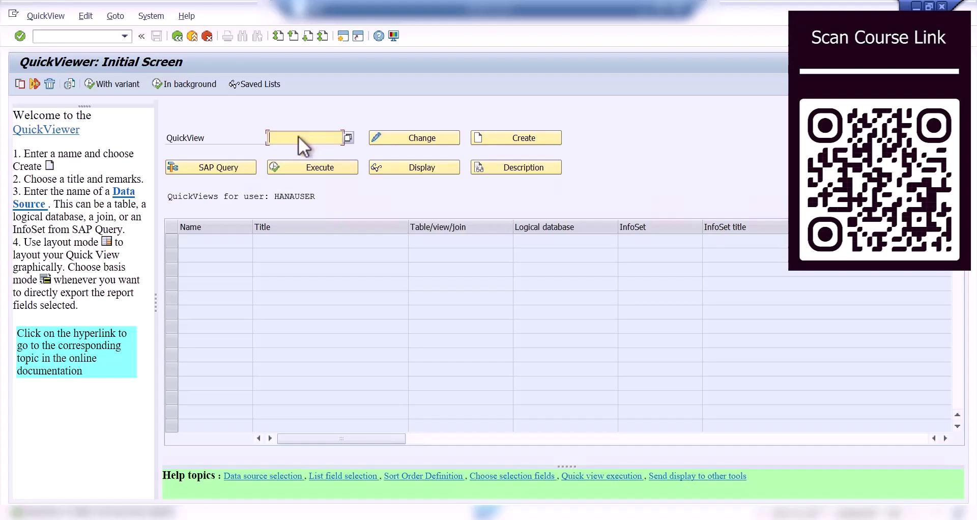
{"action": "type", "text": "z"}
{"action": "left_click", "coordinate": [289, 150]}
{"action": "left_click", "coordinate": [509, 139]}
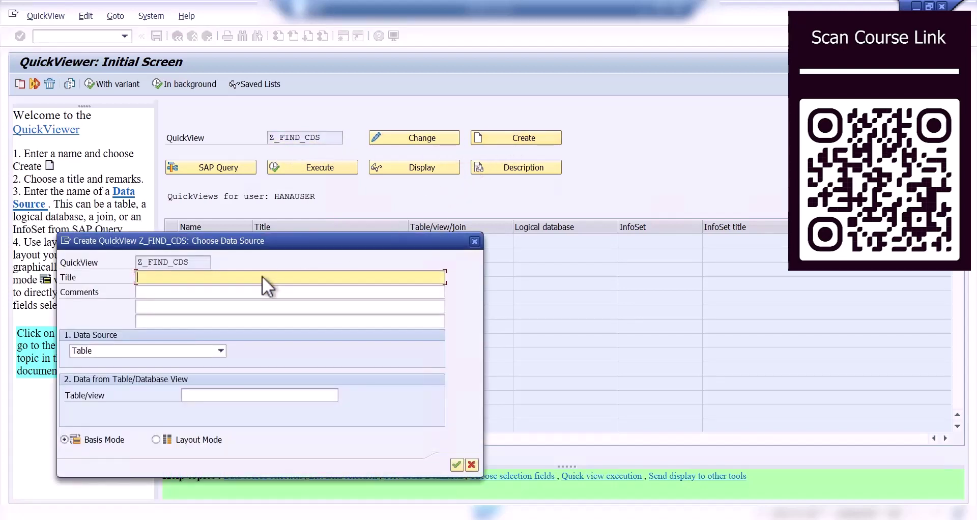
Step: Title the QuickView 'find cds view based on field name' with Table join as data source
{"action": "type", "text": "find cds view based on"}
{"action": "type", "text": " field name"}
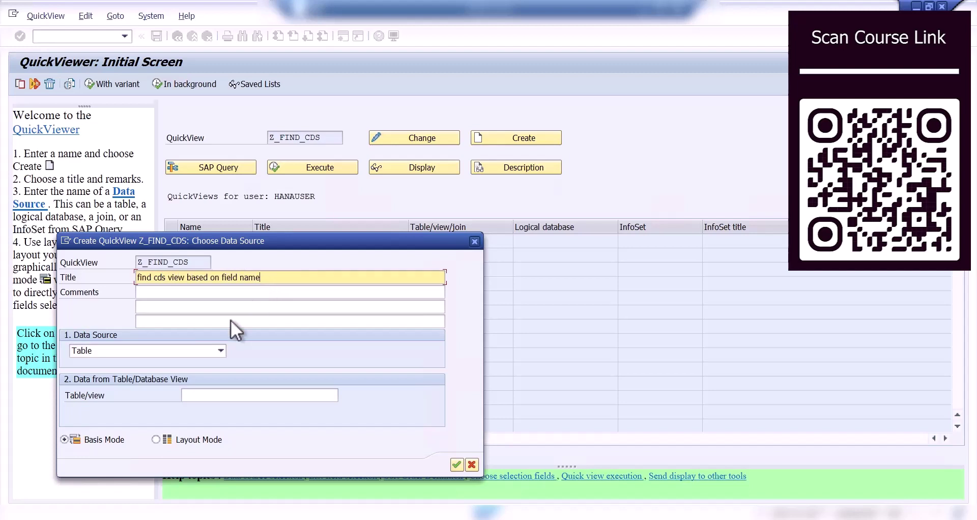
{"action": "left_click", "coordinate": [183, 353]}
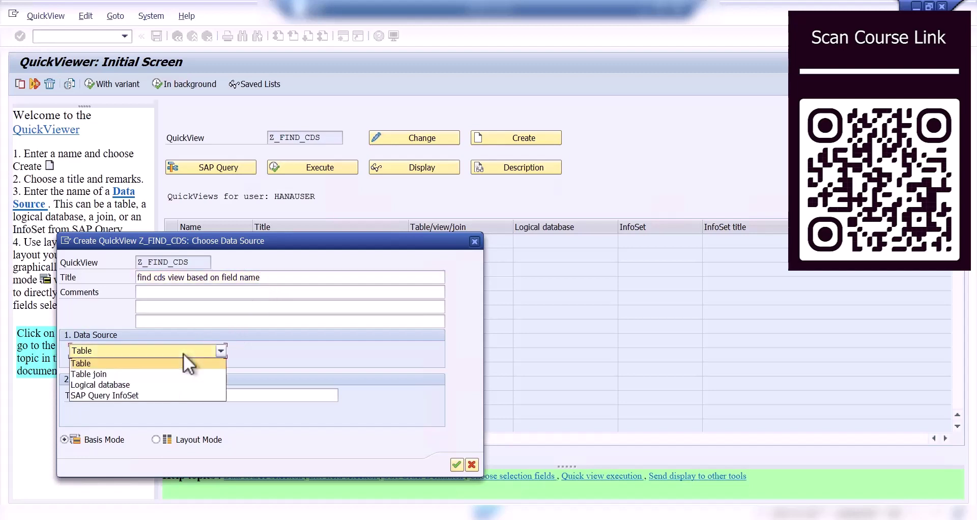
{"action": "left_click", "coordinate": [163, 376]}
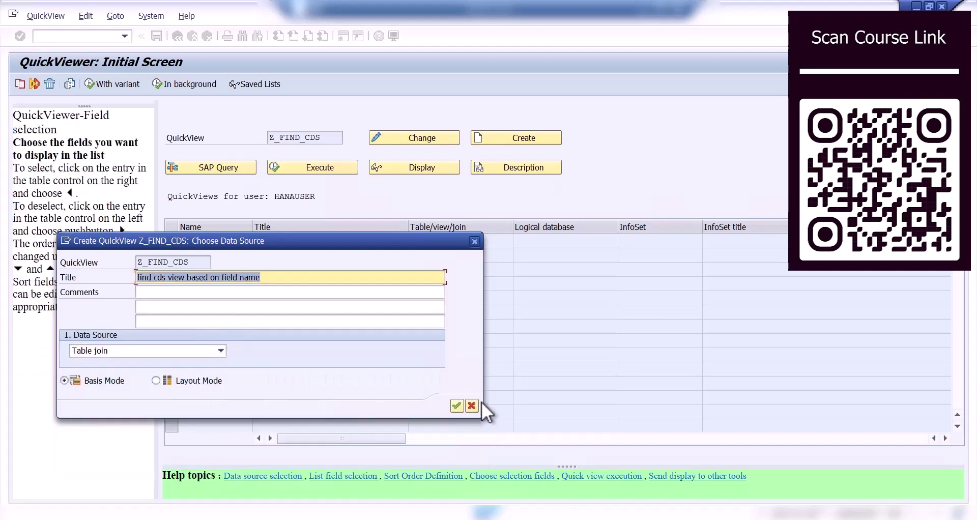
{"action": "left_click", "coordinate": [453, 405]}
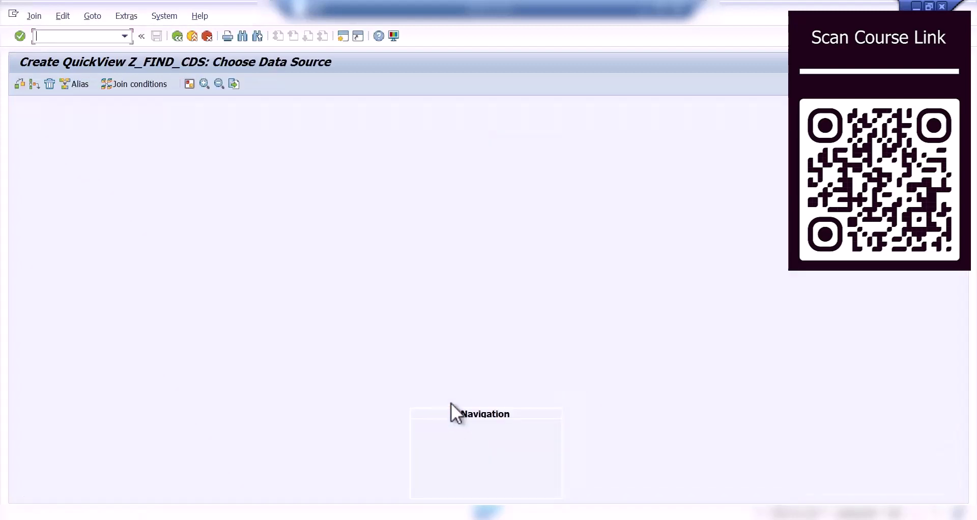
Step: Add DD03L and DDLDEPENDENCY to the join, linking DD03L's TABNAME to DDLDEPENDENCY
{"action": "left_click", "coordinate": [34, 88]}
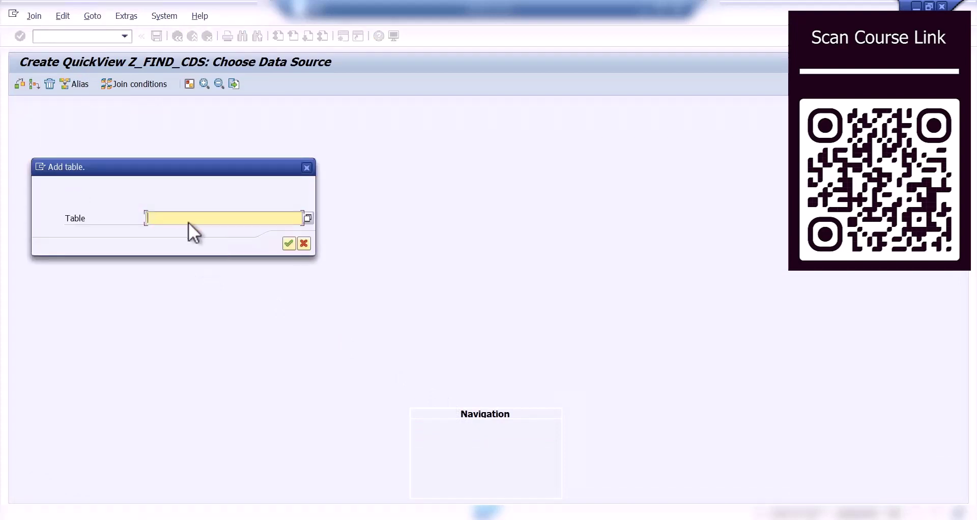
{"action": "type", "text": "d"}
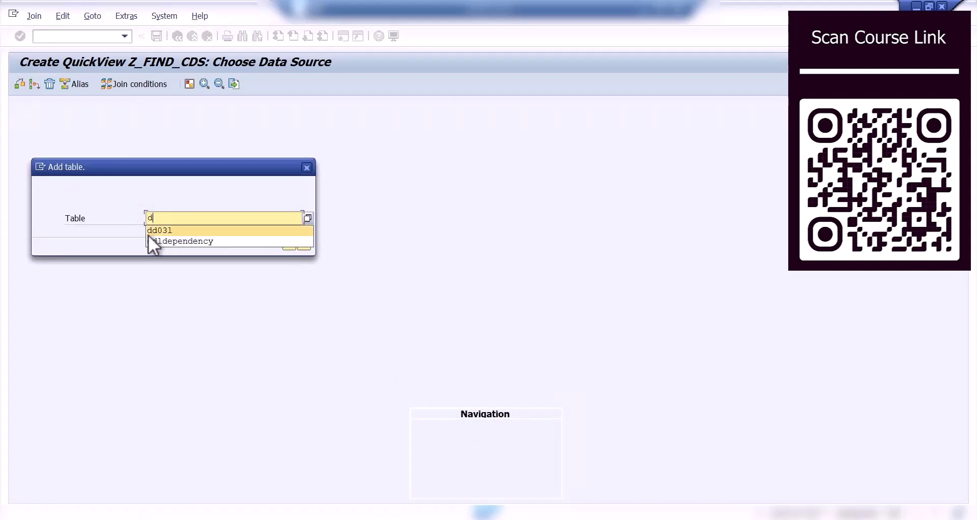
{"action": "left_click", "coordinate": [160, 234]}
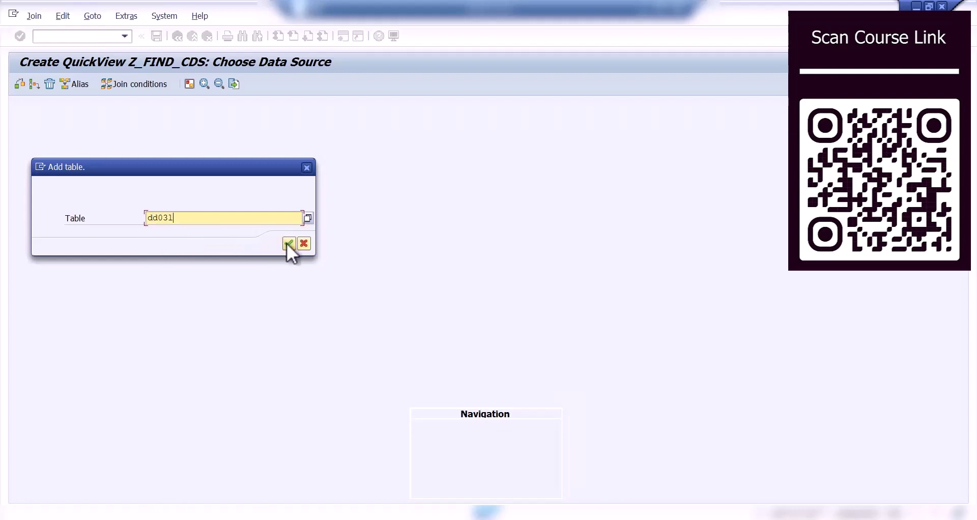
{"action": "left_click", "coordinate": [286, 244]}
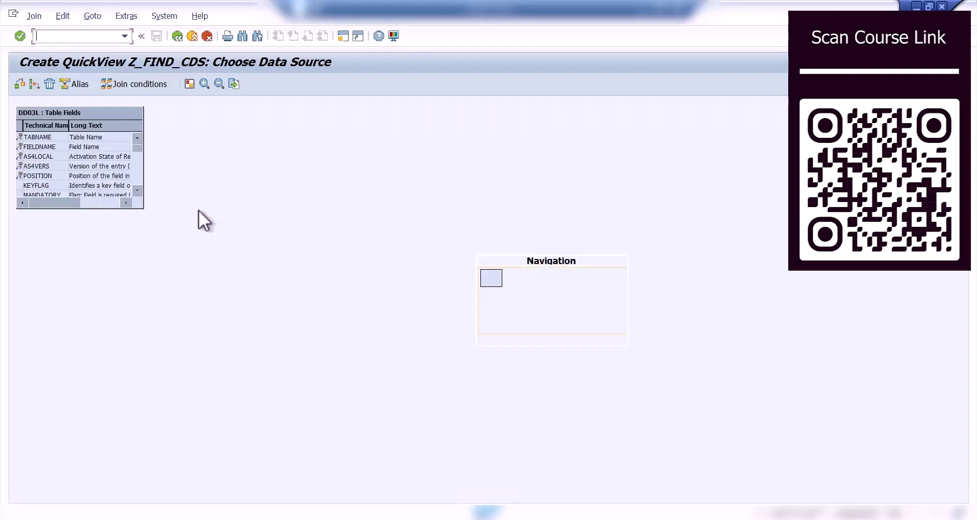
{"action": "left_click", "coordinate": [34, 84]}
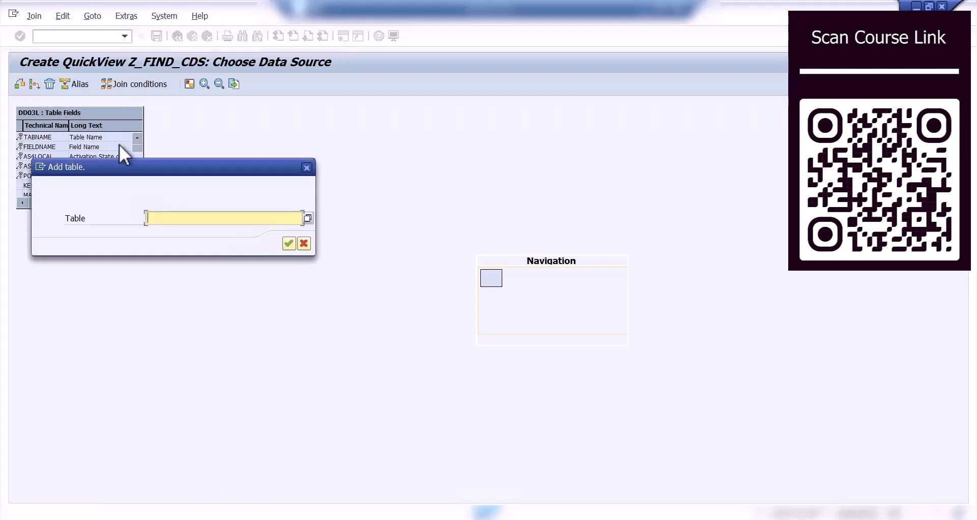
{"action": "left_click", "coordinate": [154, 216]}
{"action": "left_click", "coordinate": [178, 240]}
{"action": "left_click", "coordinate": [288, 246]}
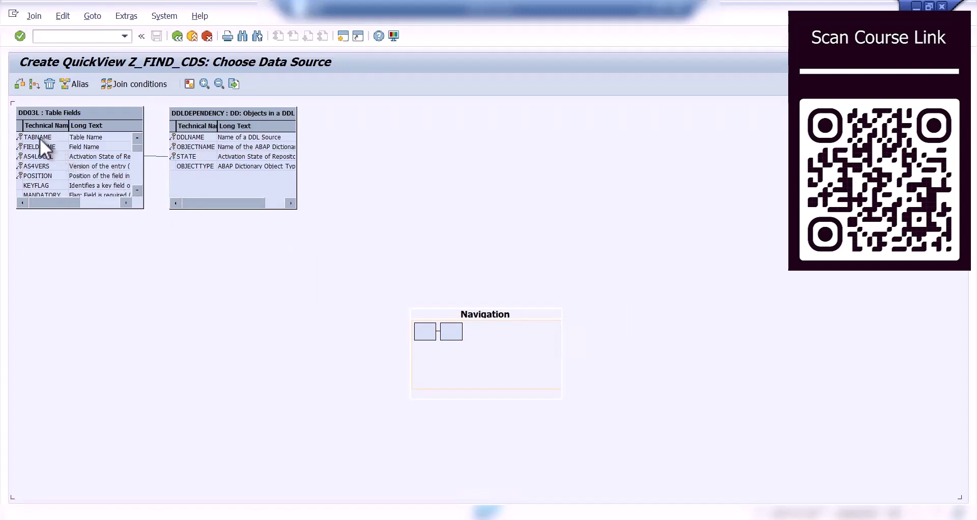
{"action": "left_click_drag", "start_coordinate": [39, 138], "coordinate": [169, 146]}
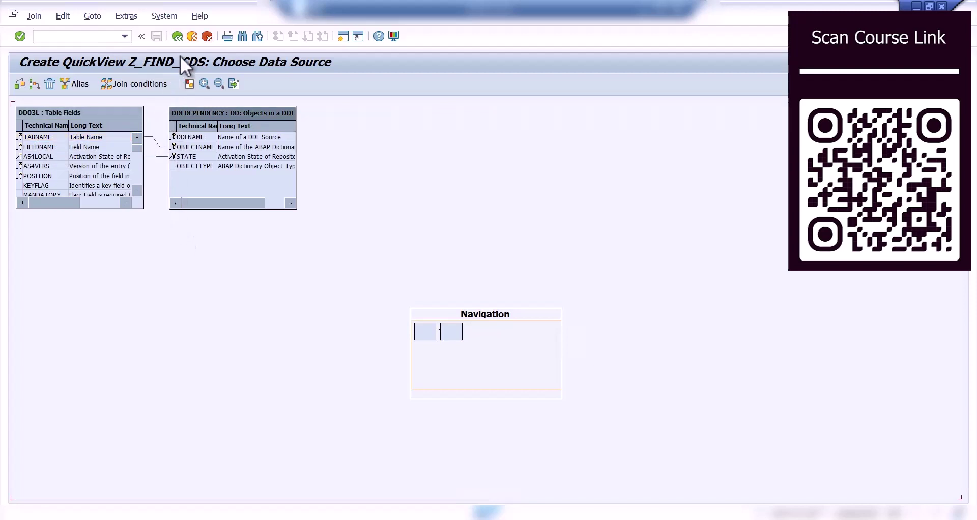
{"action": "left_click", "coordinate": [177, 36]}
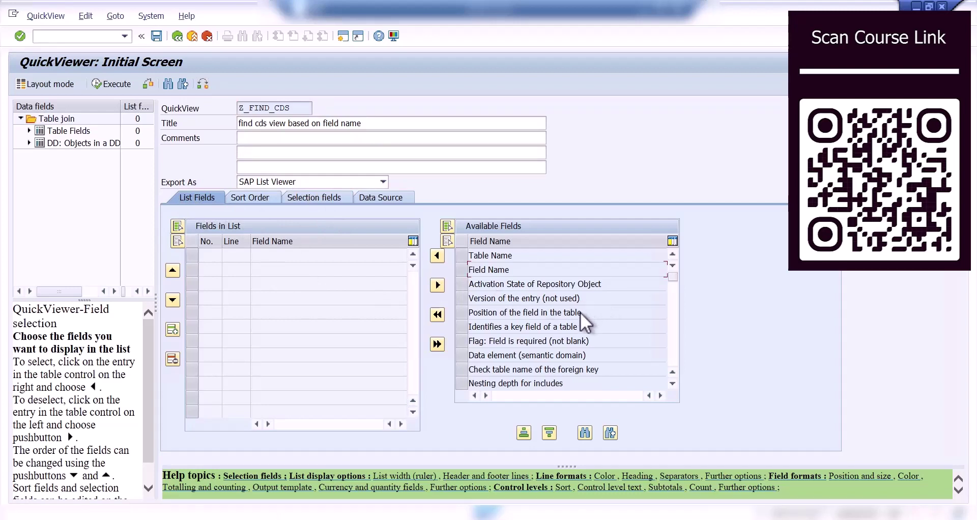
Step: Output DDL Source name, ABAP Dictionary object name, Table Name and Field Name as list fields
{"action": "scroll", "coordinate": [580, 312], "scroll_direction": "down", "scroll_amount": 1}
{"action": "scroll", "coordinate": [580, 312], "scroll_direction": "down", "scroll_amount": 3}
{"action": "scroll", "coordinate": [580, 312], "scroll_direction": "down", "scroll_amount": 3}
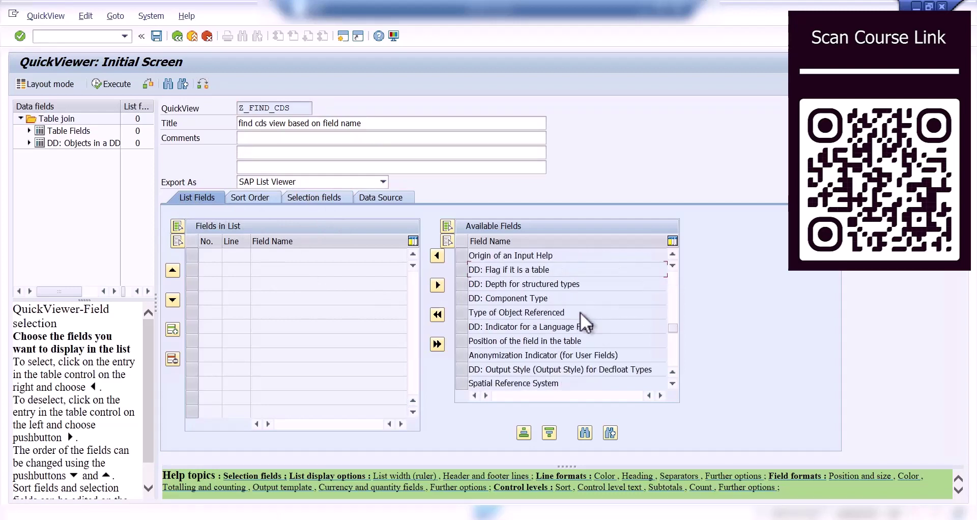
{"action": "scroll", "coordinate": [544, 316], "scroll_direction": "down", "scroll_amount": 2}
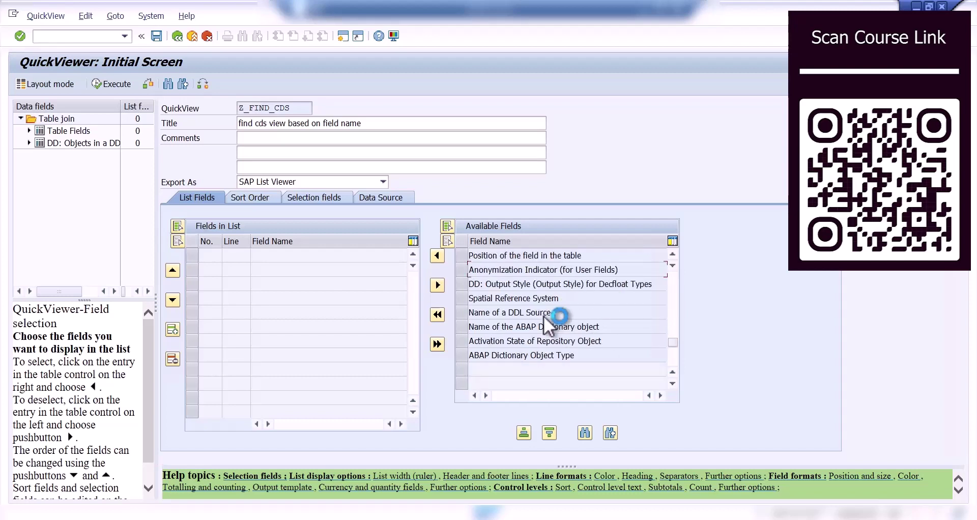
{"action": "left_click", "coordinate": [462, 313]}
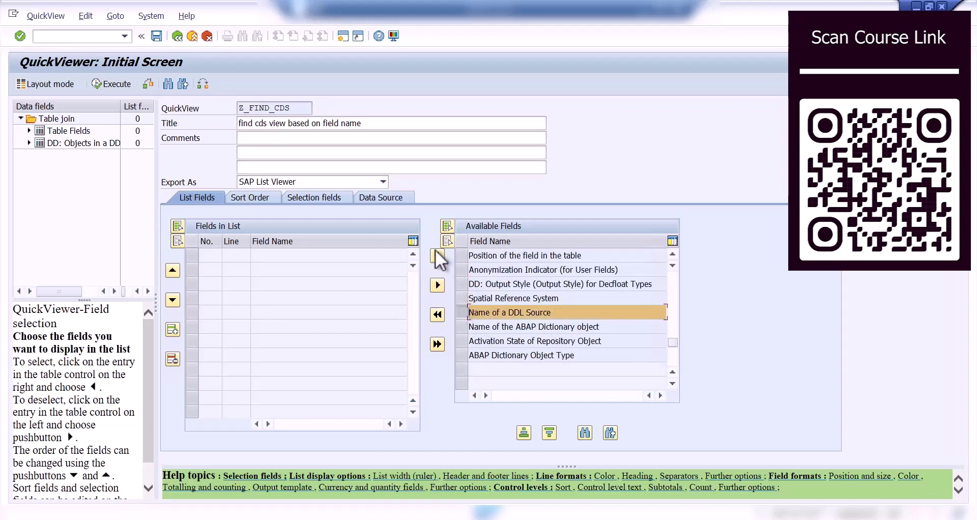
{"action": "left_click", "coordinate": [437, 255]}
{"action": "left_click", "coordinate": [463, 312]}
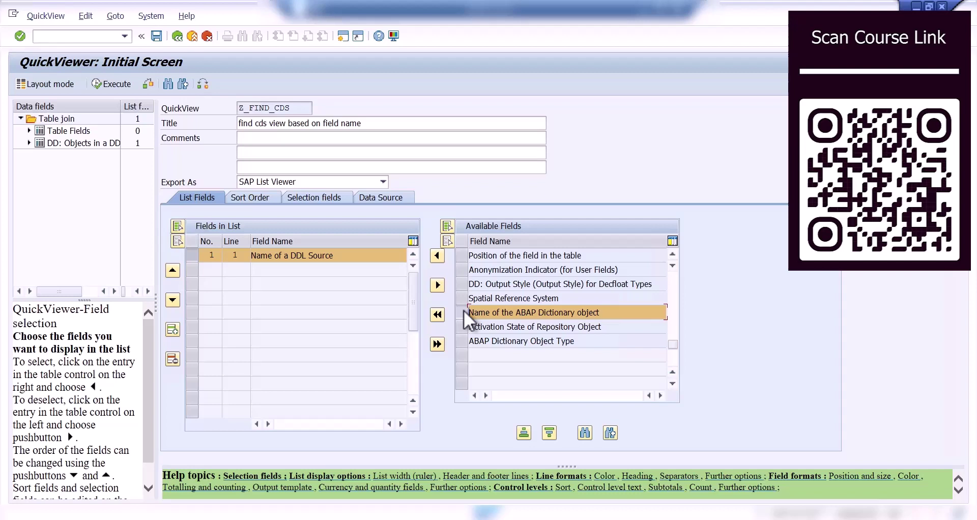
{"action": "left_click", "coordinate": [436, 255]}
{"action": "scroll", "coordinate": [564, 325], "scroll_direction": "up", "scroll_amount": 3}
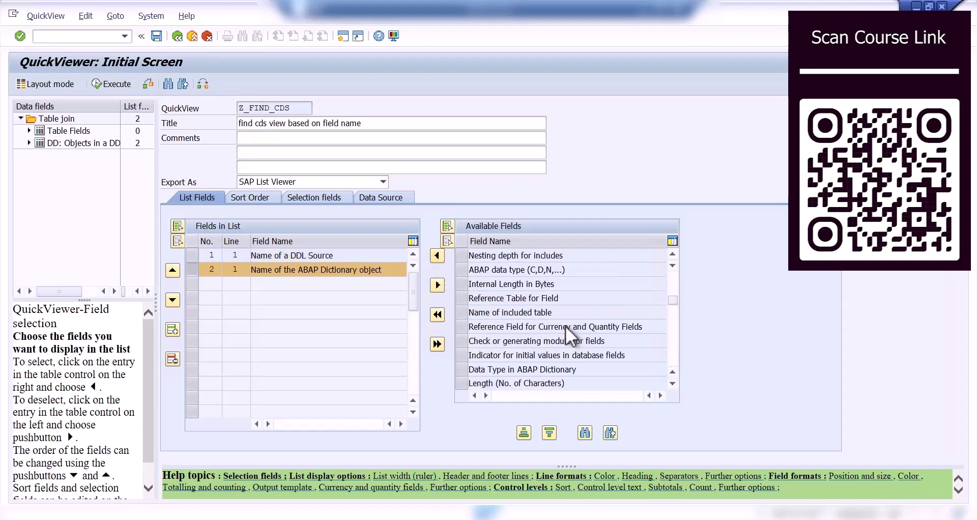
{"action": "scroll", "coordinate": [566, 325], "scroll_direction": "up", "scroll_amount": 3}
{"action": "left_click", "coordinate": [460, 254]}
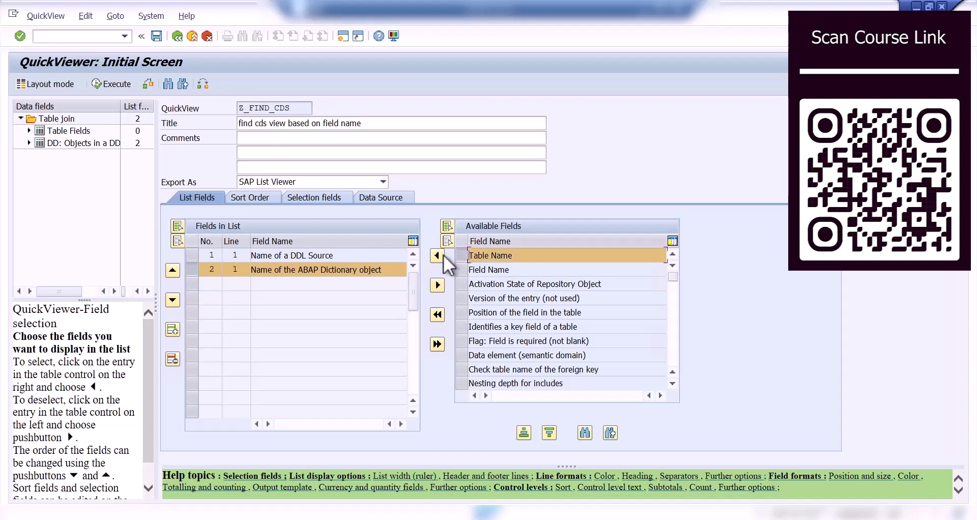
{"action": "left_click", "coordinate": [464, 254]}
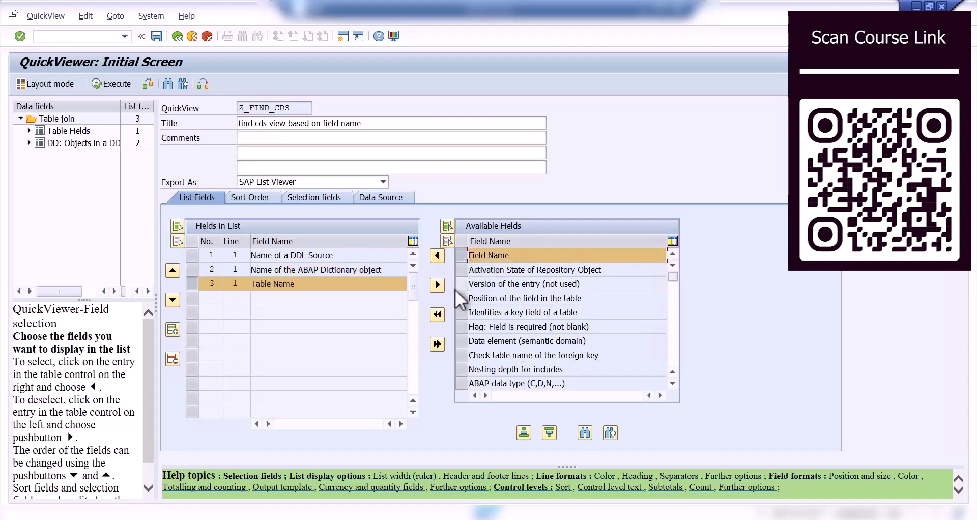
{"action": "left_click", "coordinate": [435, 255]}
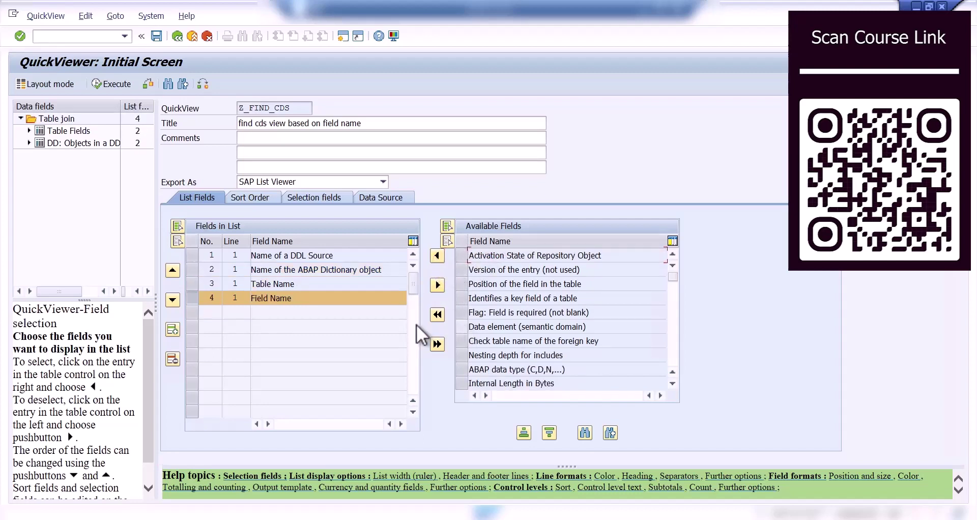
Step: Make Field Name a selection field and run the QuickView to its selection screen
{"action": "left_click", "coordinate": [313, 198]}
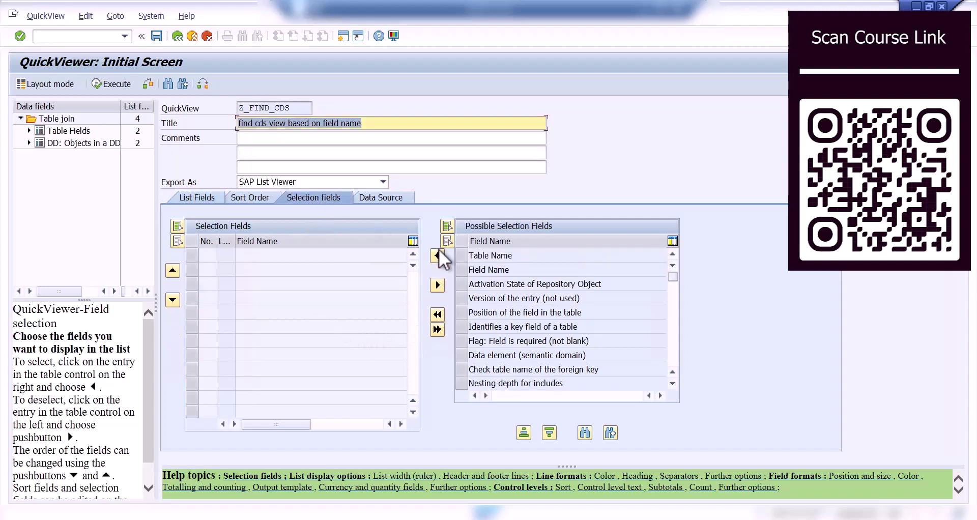
{"action": "left_click", "coordinate": [463, 270]}
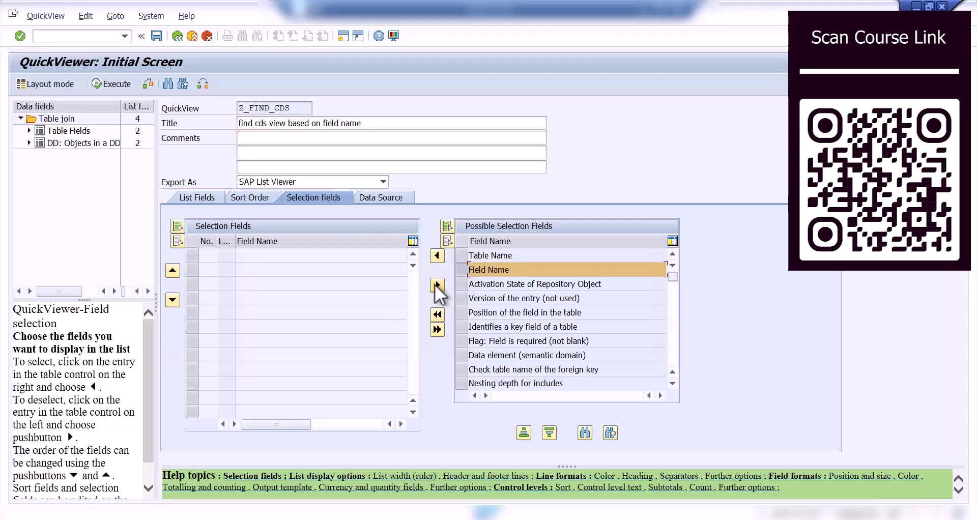
{"action": "left_click", "coordinate": [436, 256]}
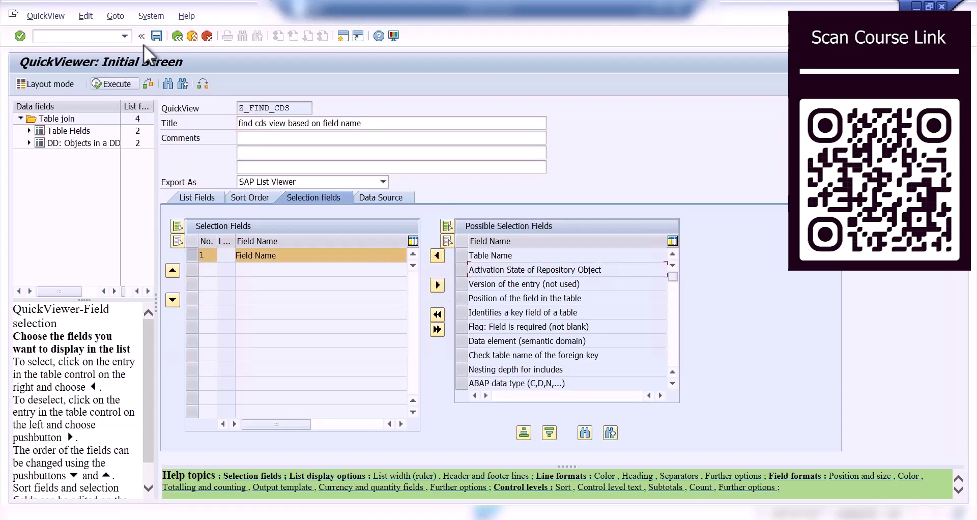
{"action": "left_click", "coordinate": [111, 86]}
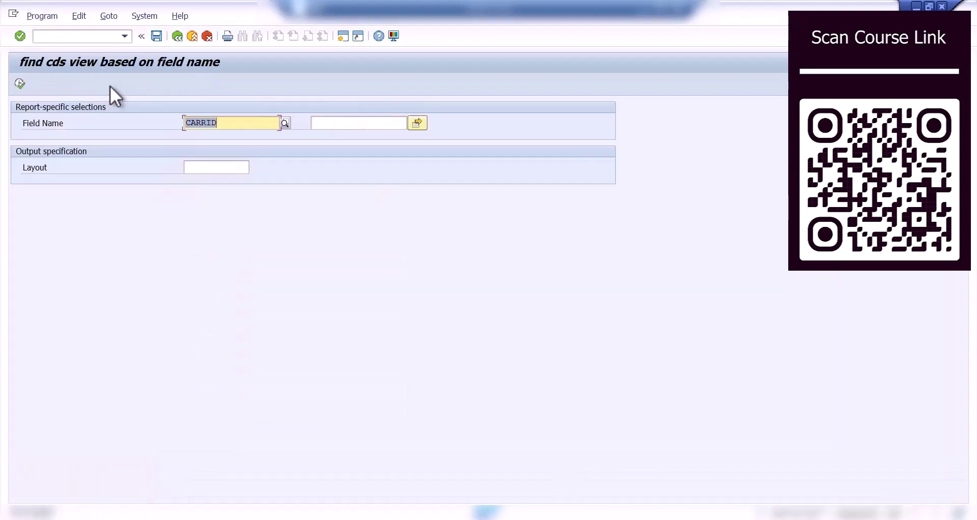
Step: Run the report for field name CARRID and select the DDL Source Name column
{"action": "key", "text": "End"}
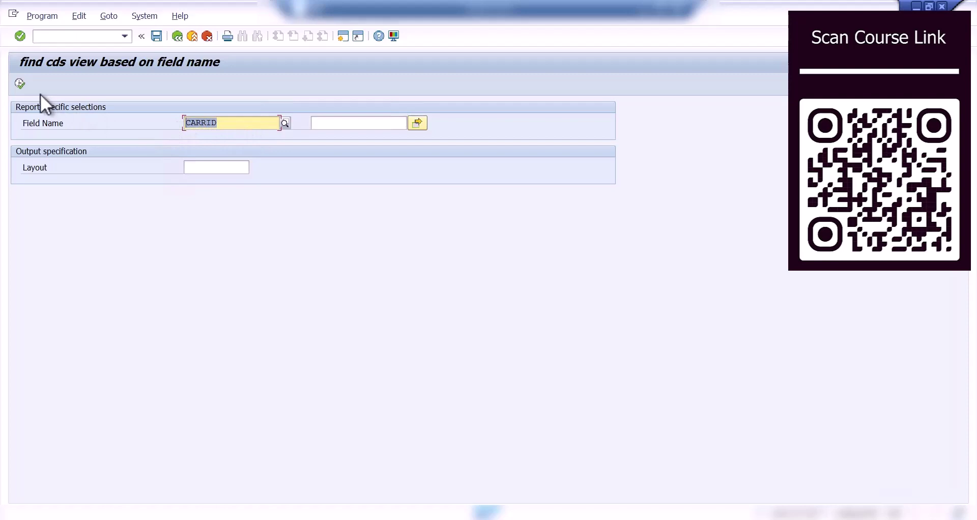
{"action": "left_click", "coordinate": [20, 83]}
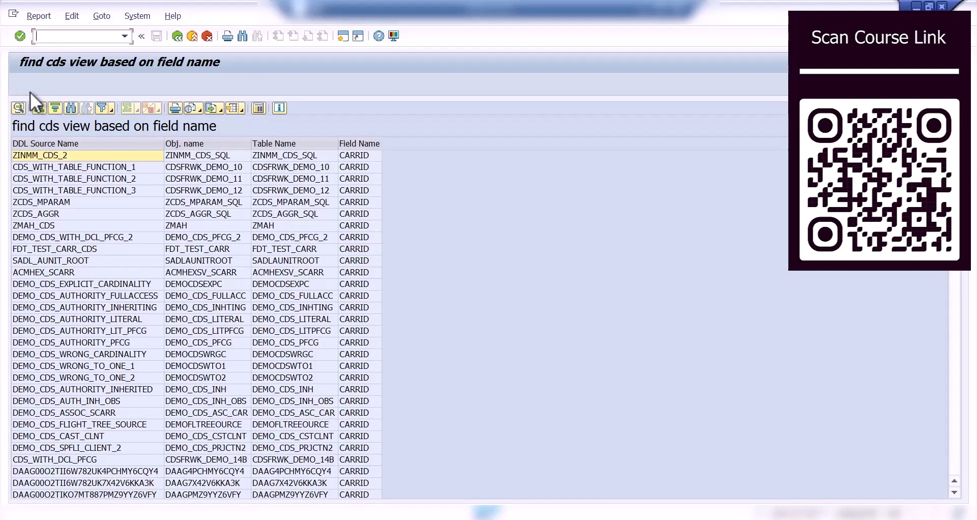
{"action": "left_click", "coordinate": [99, 144]}
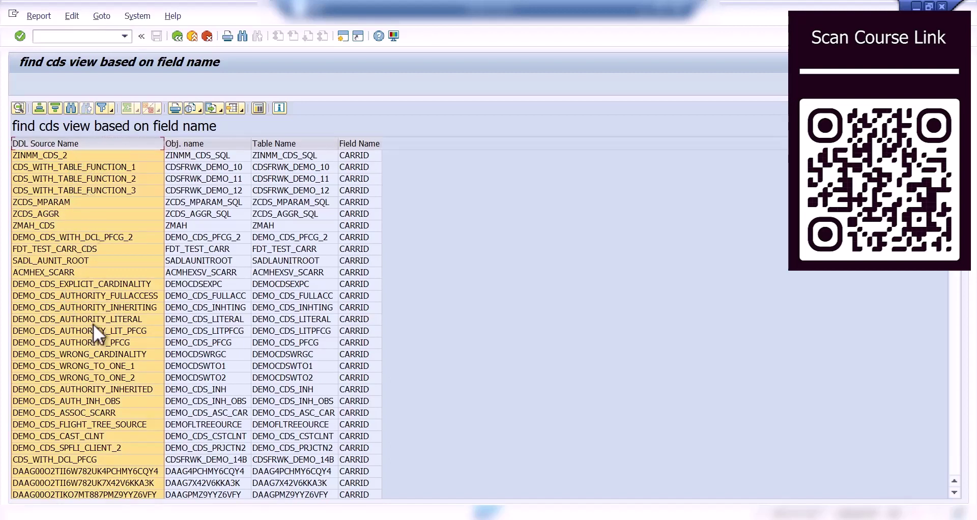
Step: Add CONNID as a second Field Name value beside CARRID and rerun the report
{"action": "left_click", "coordinate": [178, 37]}
{"action": "left_click", "coordinate": [411, 124]}
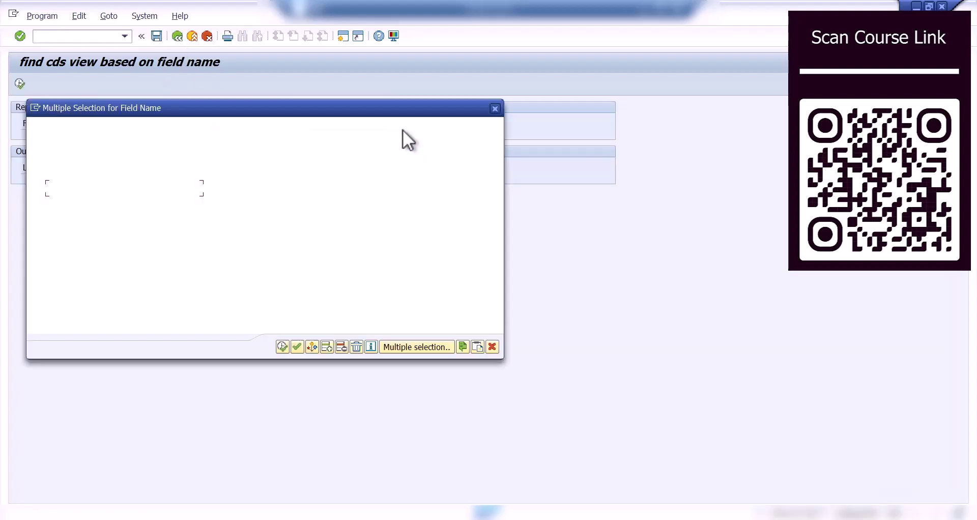
{"action": "left_click", "coordinate": [138, 204]}
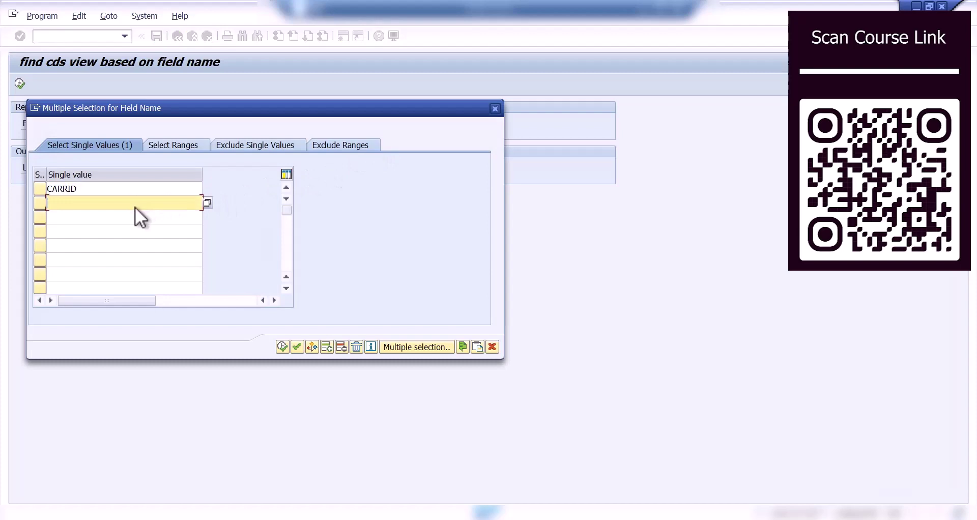
{"action": "type", "text": "connid"}
{"action": "left_click", "coordinate": [282, 346]}
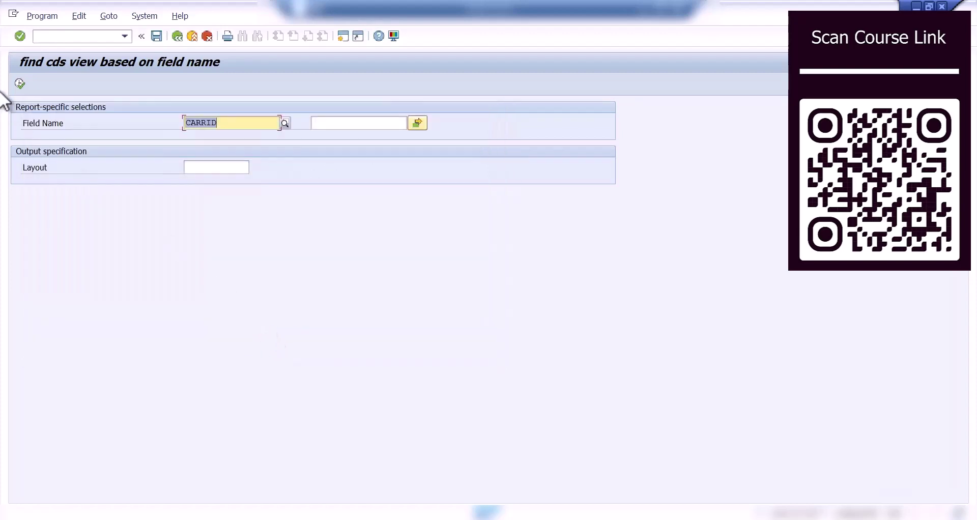
{"action": "left_click", "coordinate": [20, 83]}
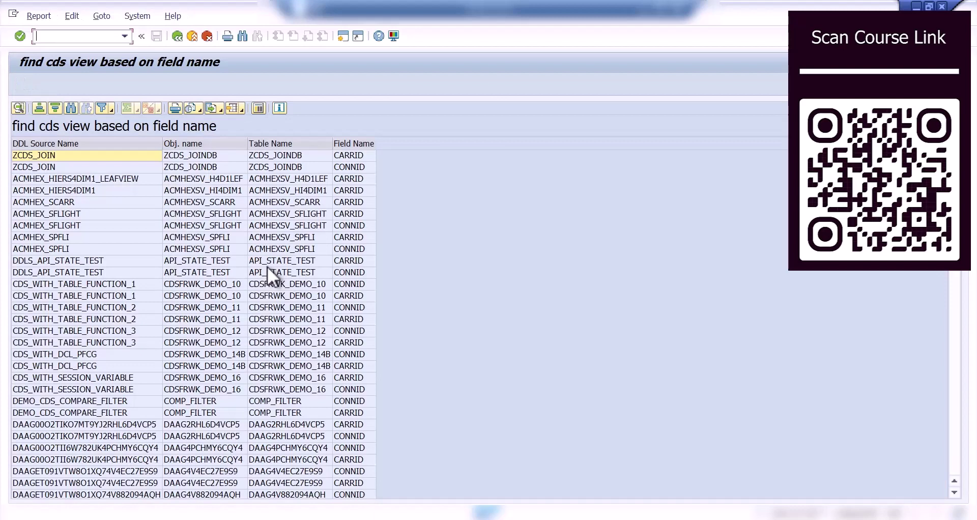